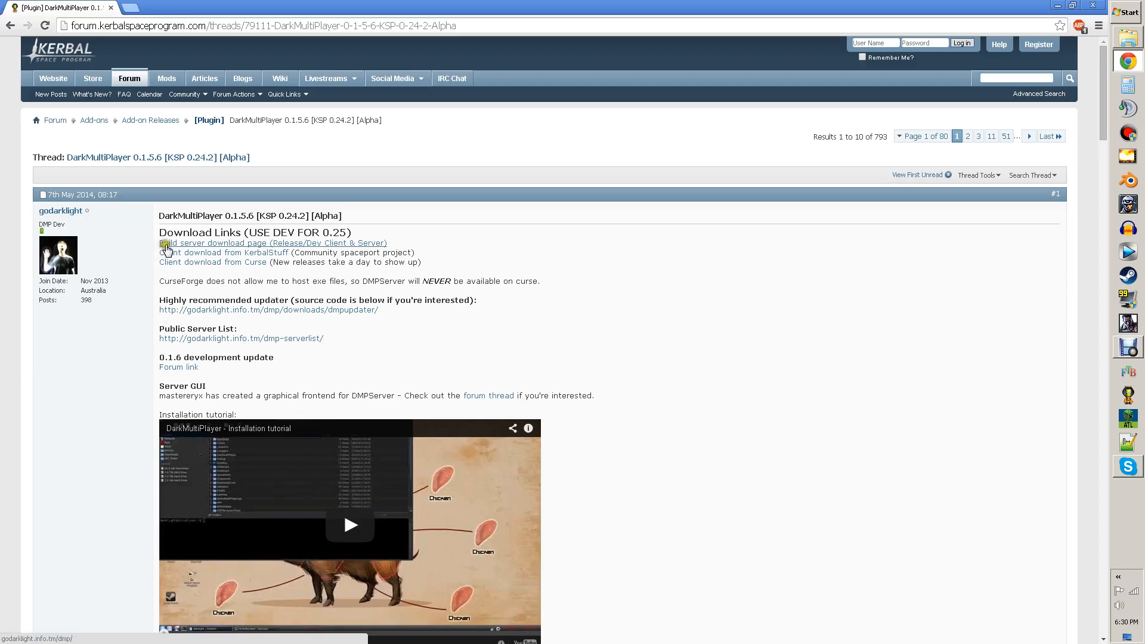
# Step: Open the build server download page and download the release build's client package to the Desktop, replacing the existing DMPClient.zip
pyautogui.click(320, 244)
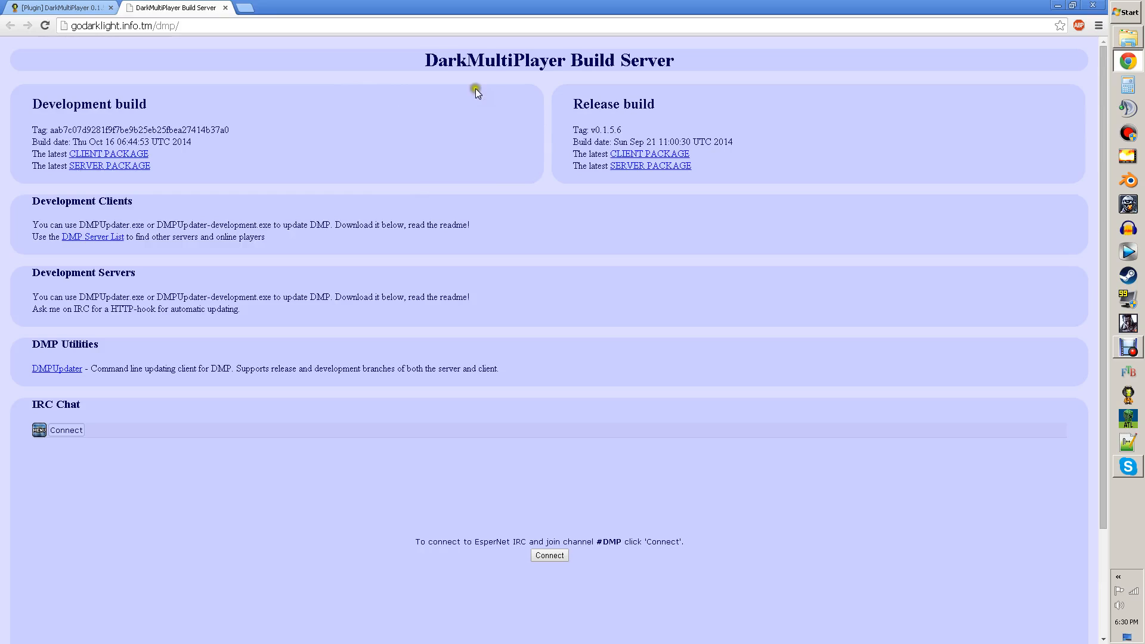
pyautogui.click(646, 154)
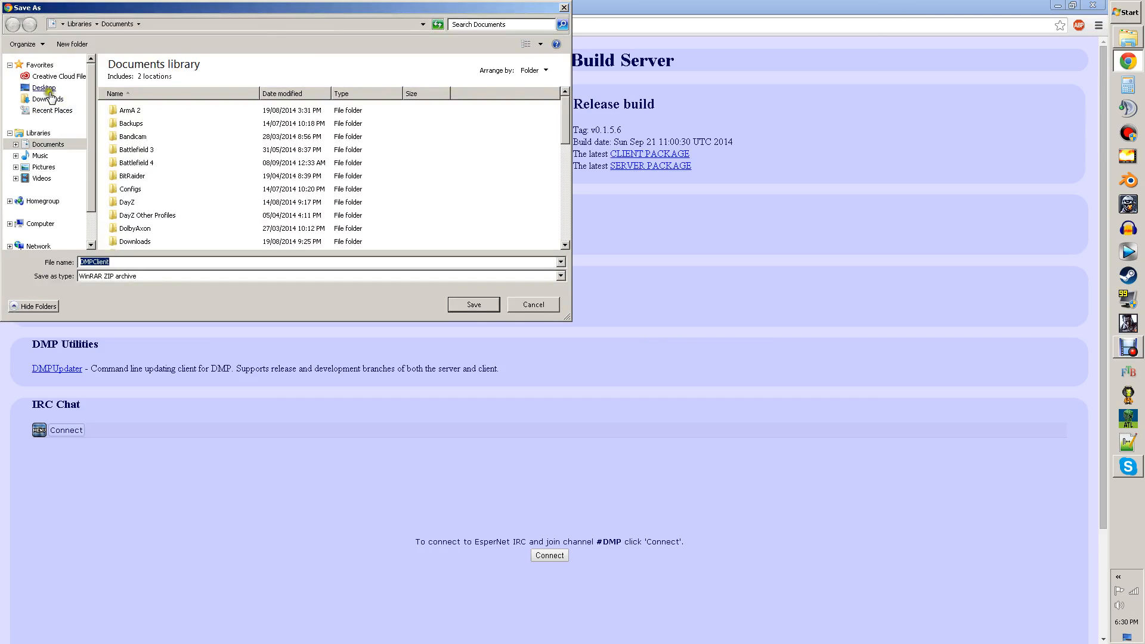
pyautogui.click(44, 87)
pyautogui.click(485, 306)
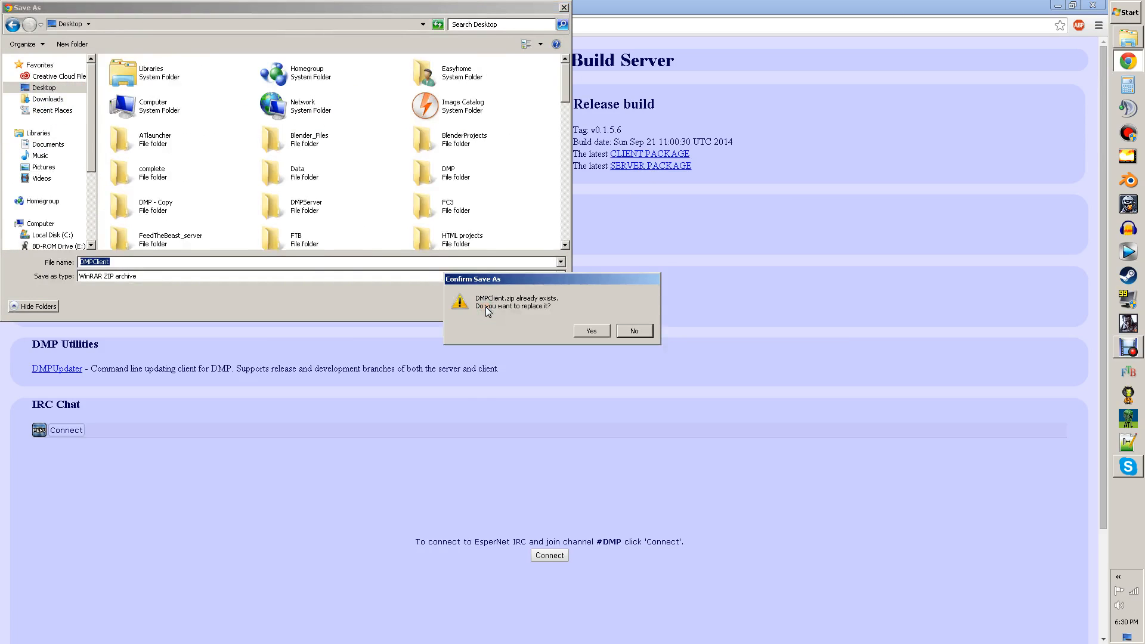
pyautogui.click(592, 330)
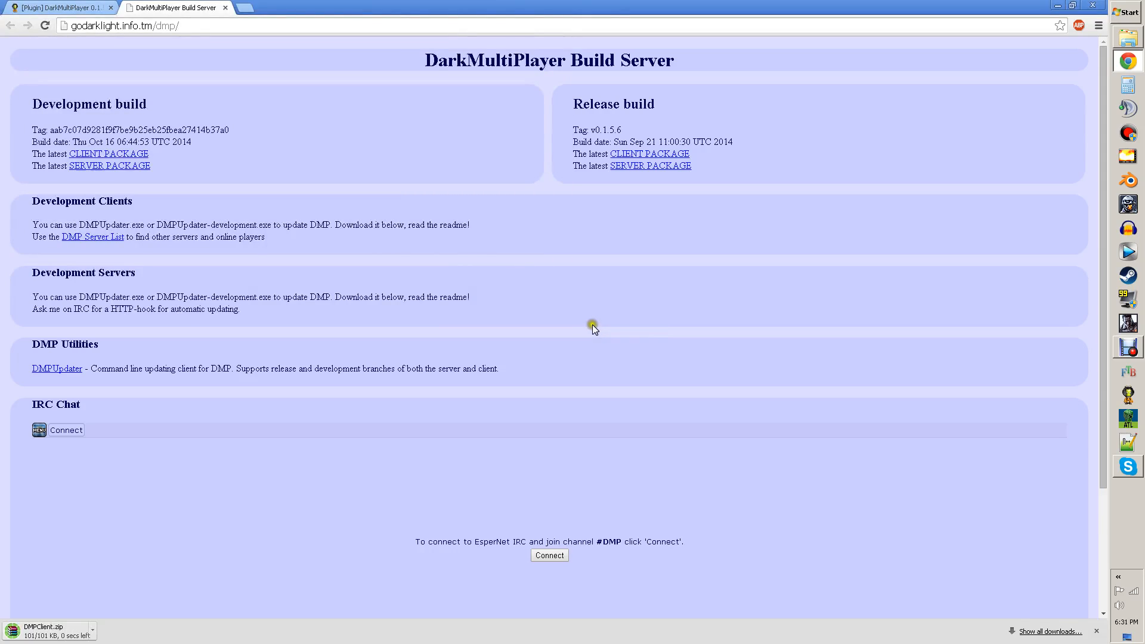
# Step: Download the release build's server package to the Desktop as DMPServer.zip, replacing any existing copy
pyautogui.click(647, 167)
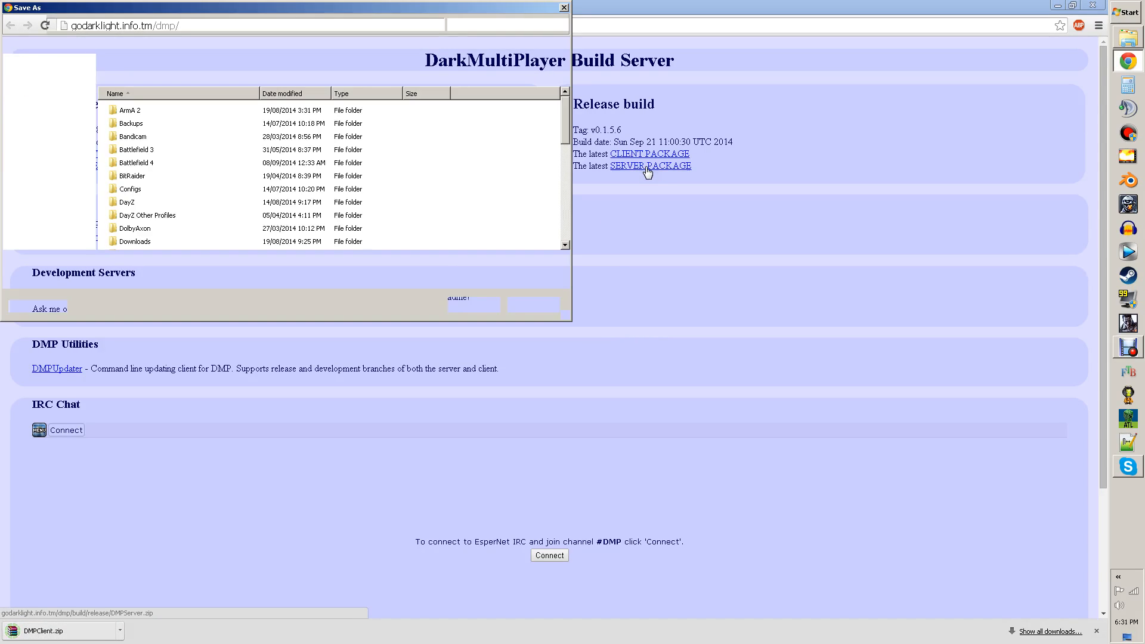
pyautogui.click(43, 88)
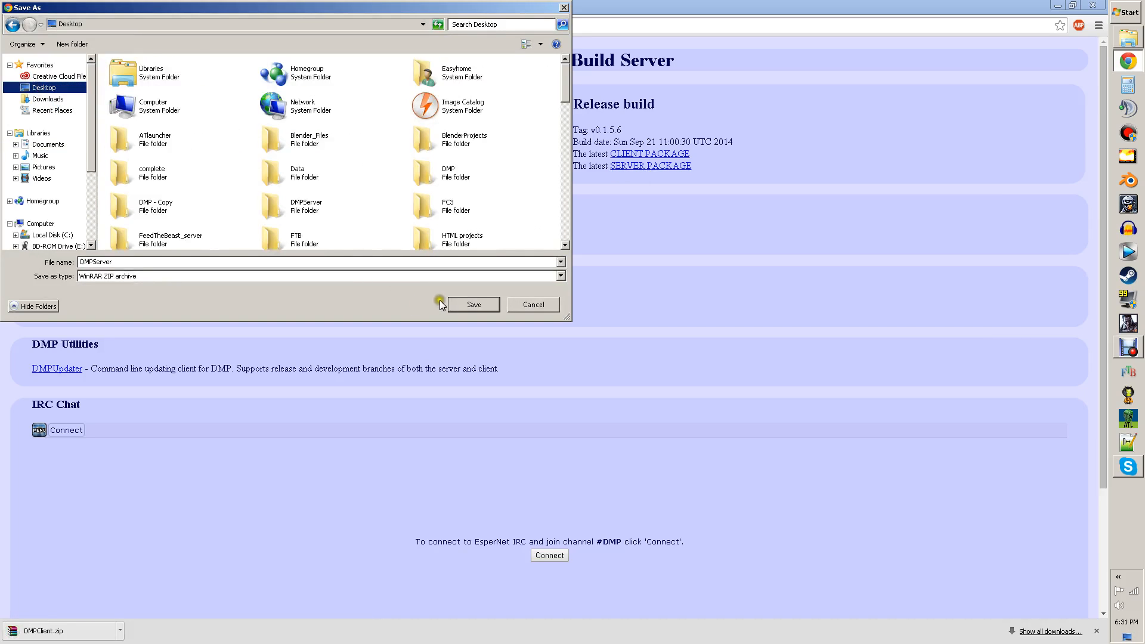
pyautogui.click(473, 304)
pyautogui.click(587, 331)
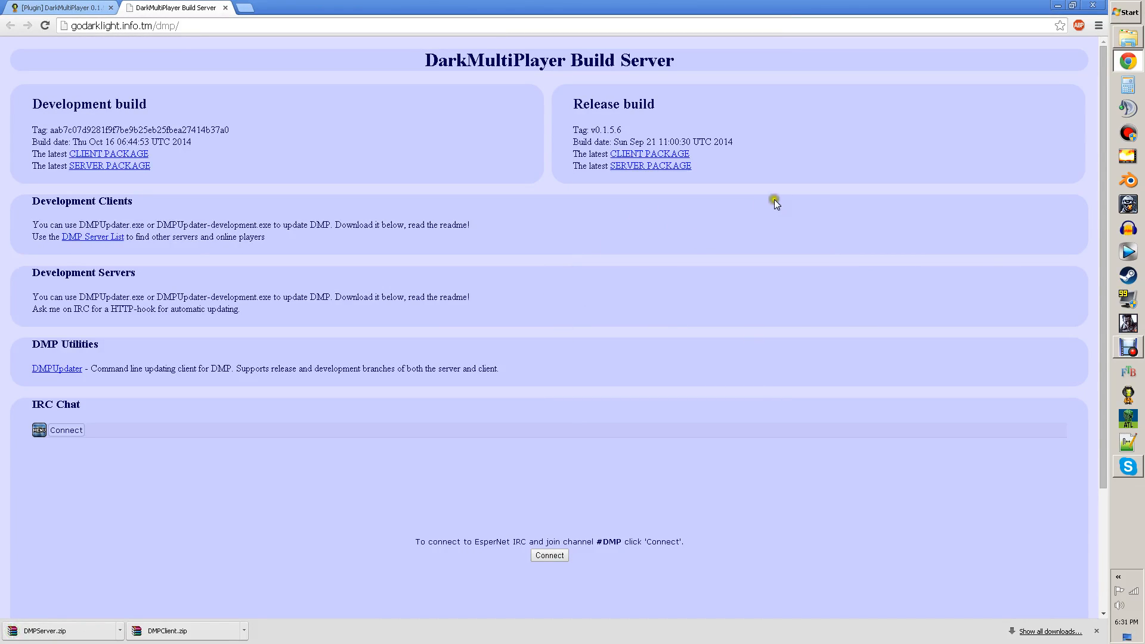
# Step: Open the downloaded DMPClient.zip in WinRAR and browse down to the DarkMultiPlayer folder
pyautogui.click(1121, 40)
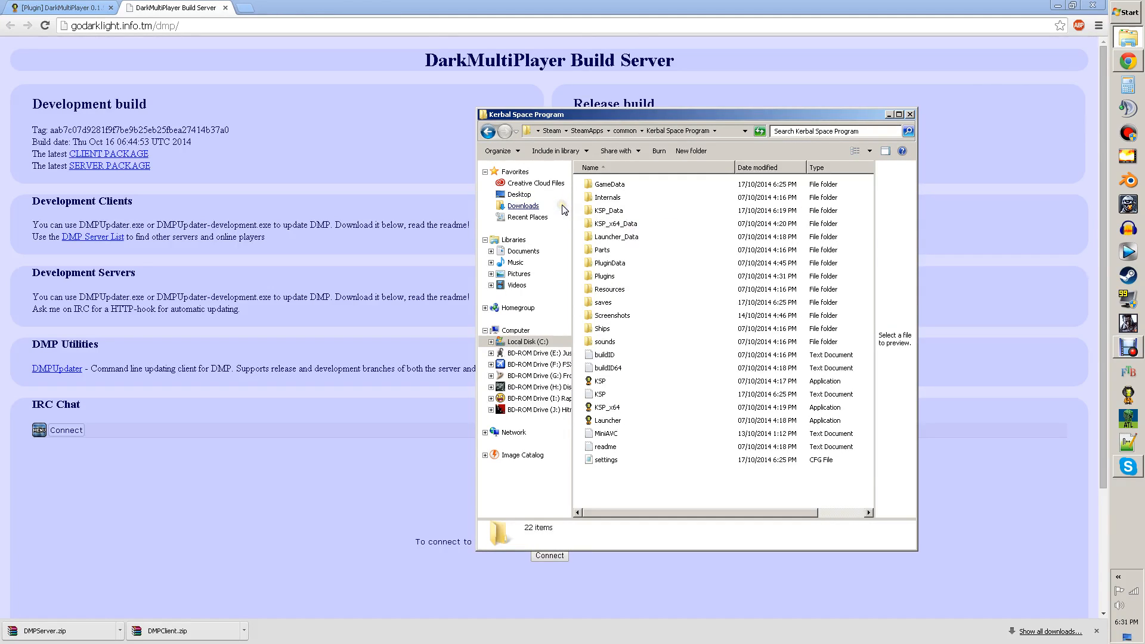
pyautogui.click(549, 145)
pyautogui.click(173, 632)
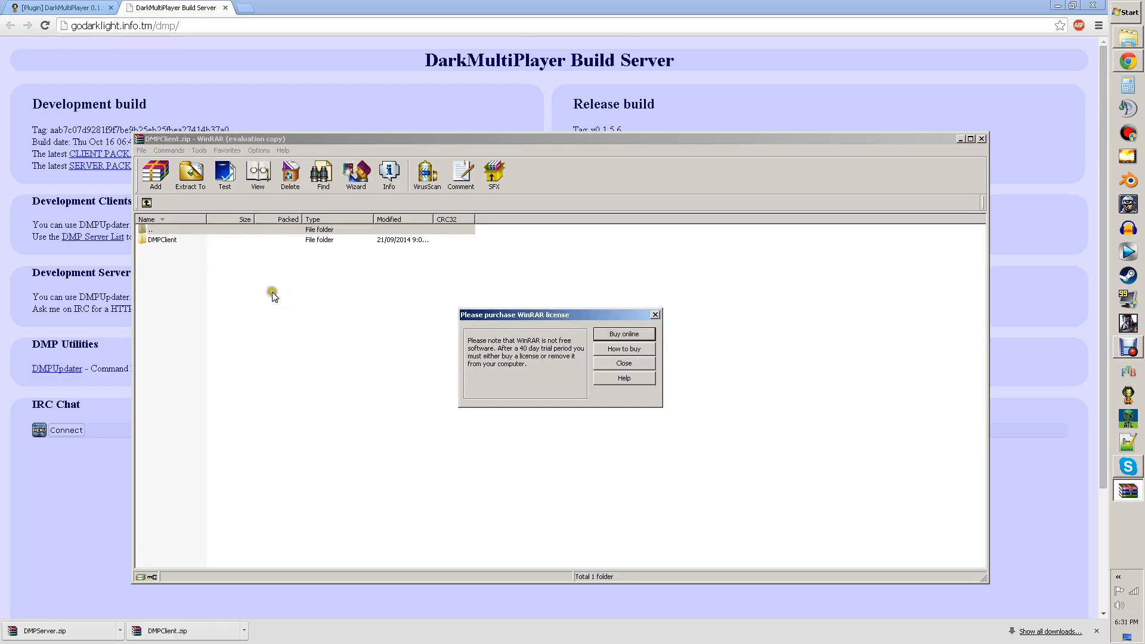
pyautogui.click(610, 363)
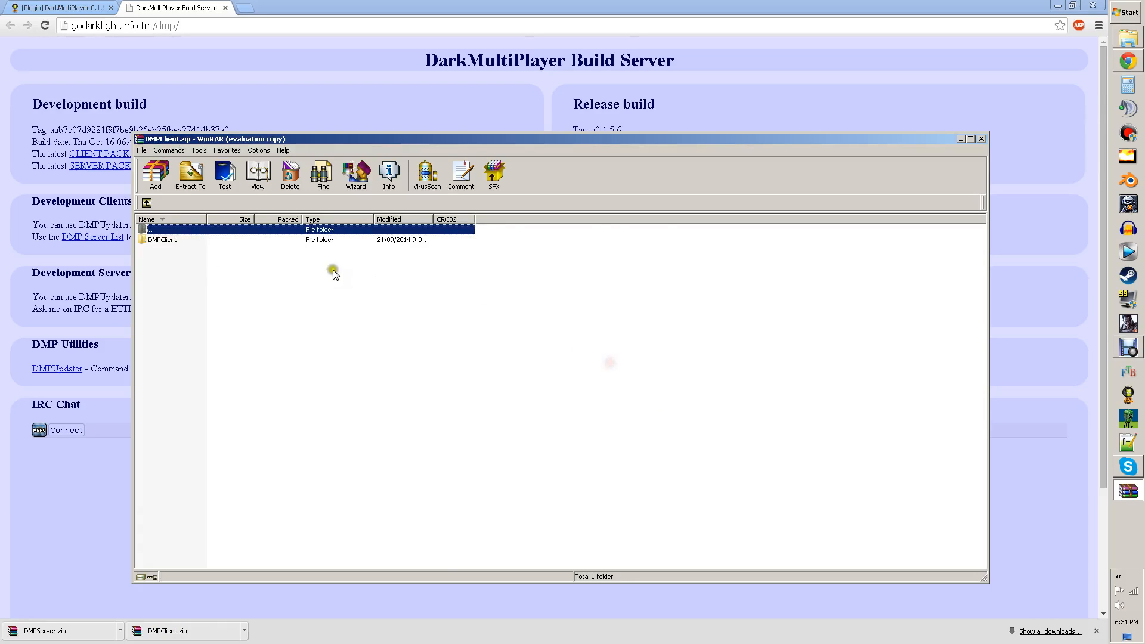
pyautogui.doubleClick(178, 245)
pyautogui.doubleClick(169, 241)
# Step: Extract the DarkMultiPlayer folder from the archive into the GameData folder of the Kerbal Space Program installation
pyautogui.click(1128, 39)
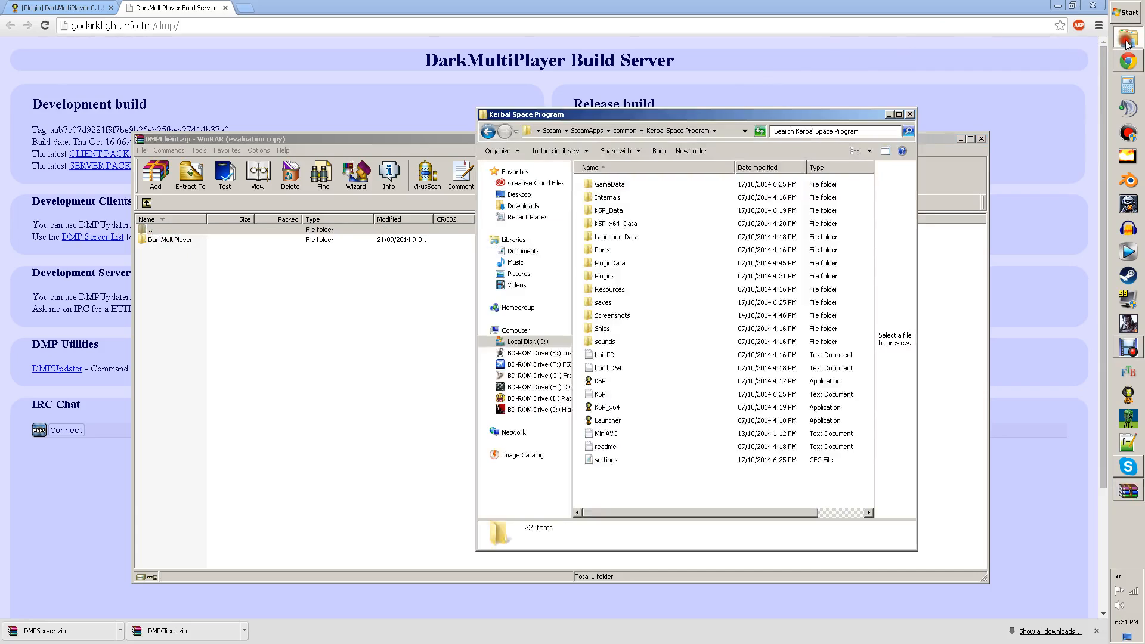
pyautogui.doubleClick(608, 185)
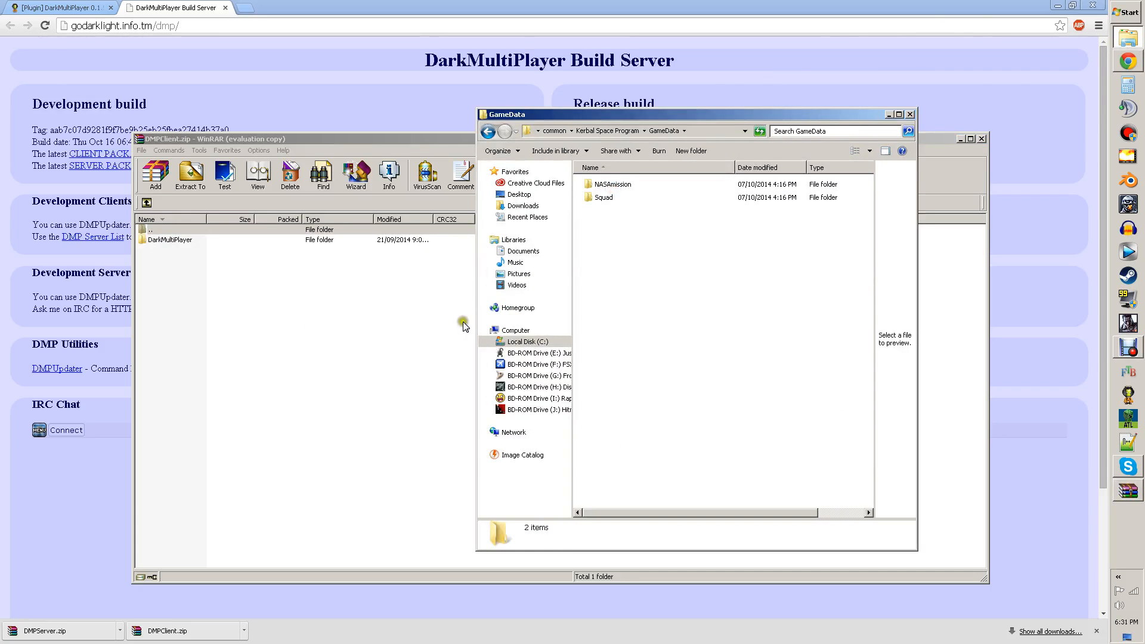
pyautogui.moveTo(157, 241); pyautogui.dragTo(475, 207)
pyautogui.moveTo(282, 313); pyautogui.dragTo(868, 319)
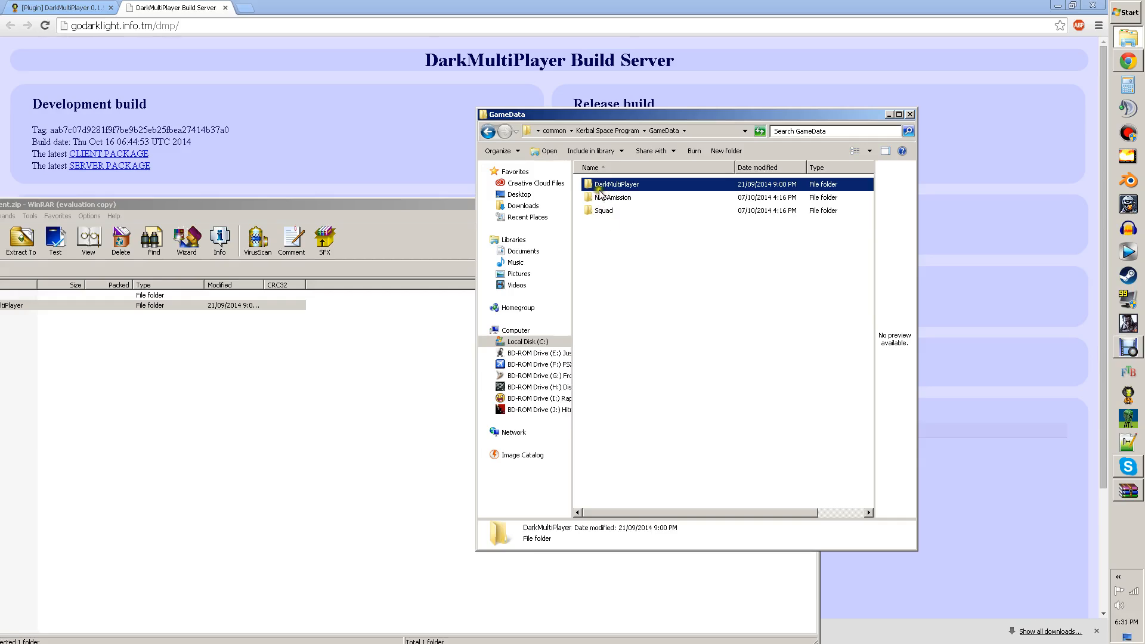
pyautogui.click(658, 285)
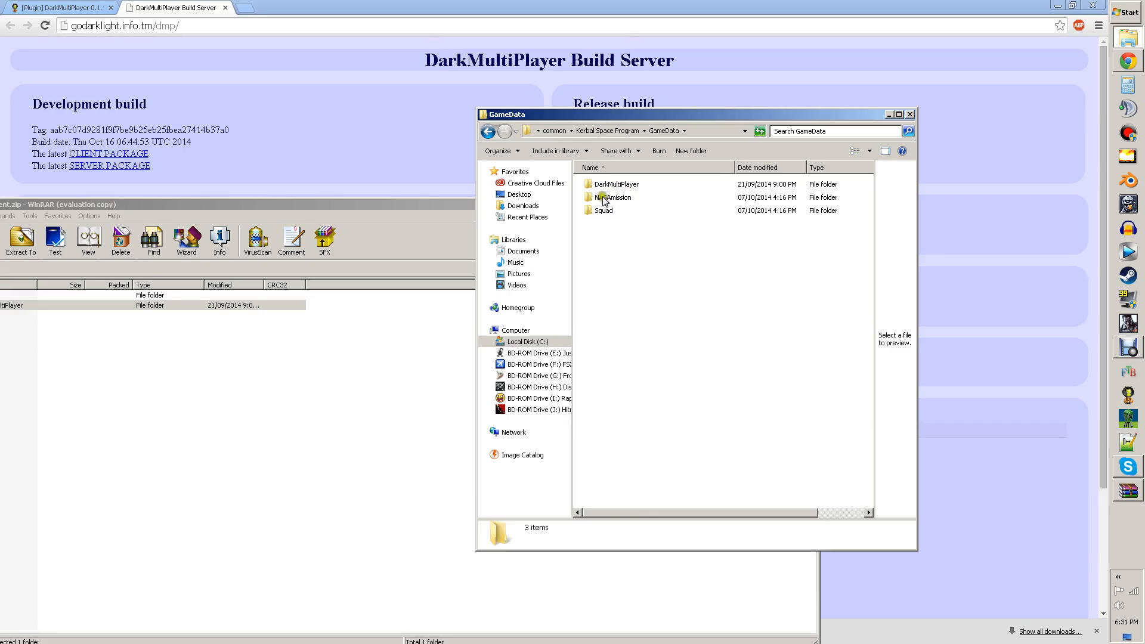
# Step: Close the DMPClient.zip archive and return to the main Kerbal Space Program folder
pyautogui.click(431, 206)
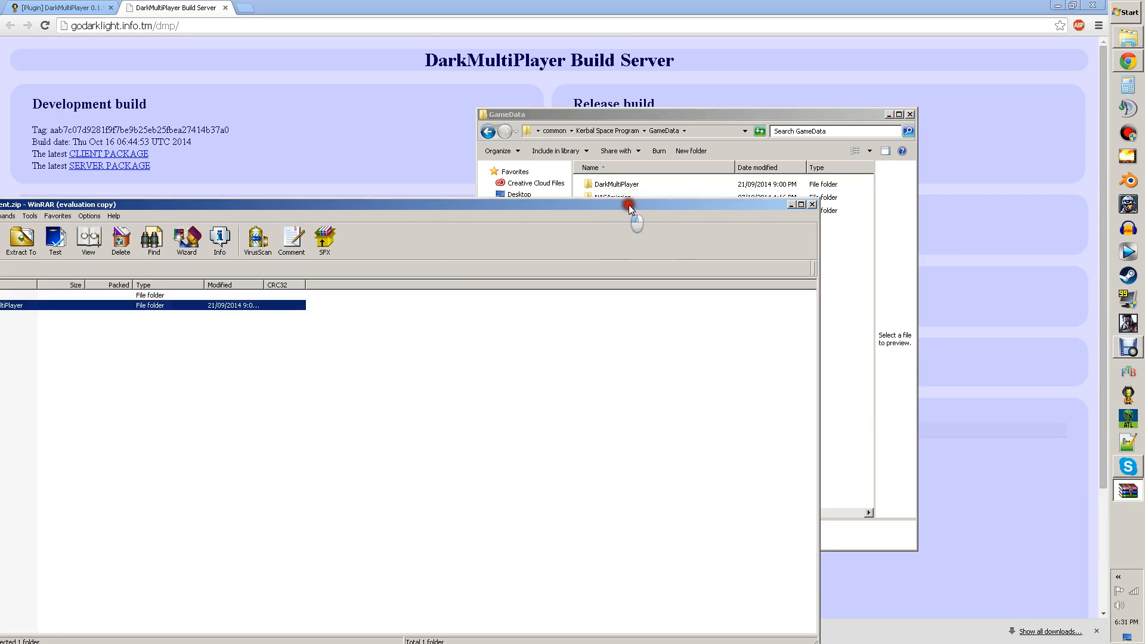
pyautogui.moveTo(805, 126); pyautogui.dragTo(806, 124)
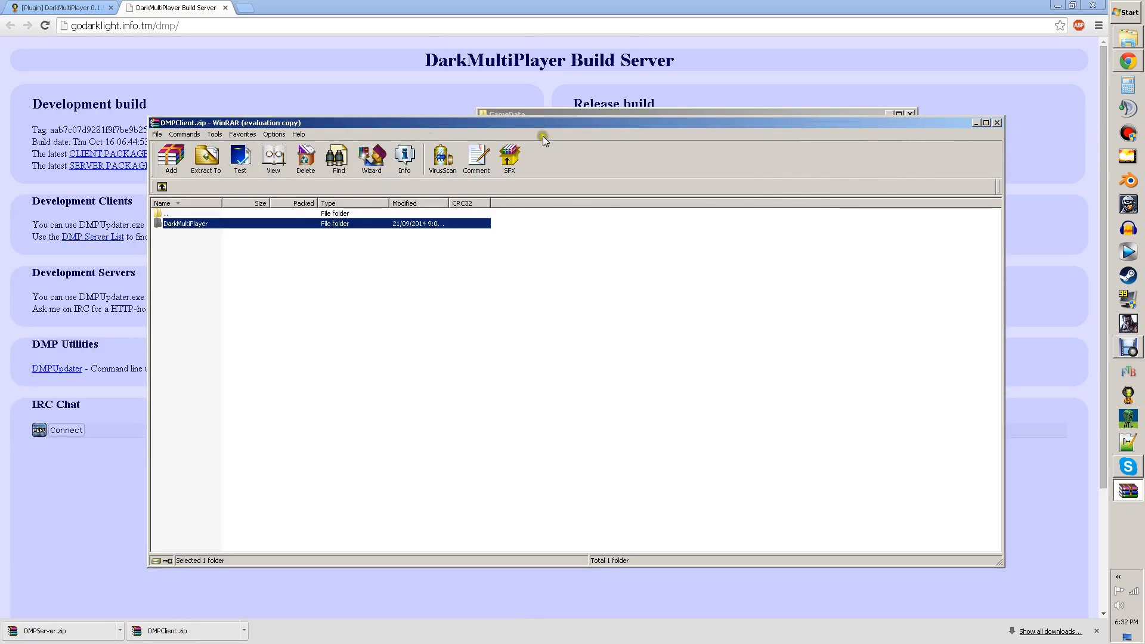
pyautogui.click(997, 123)
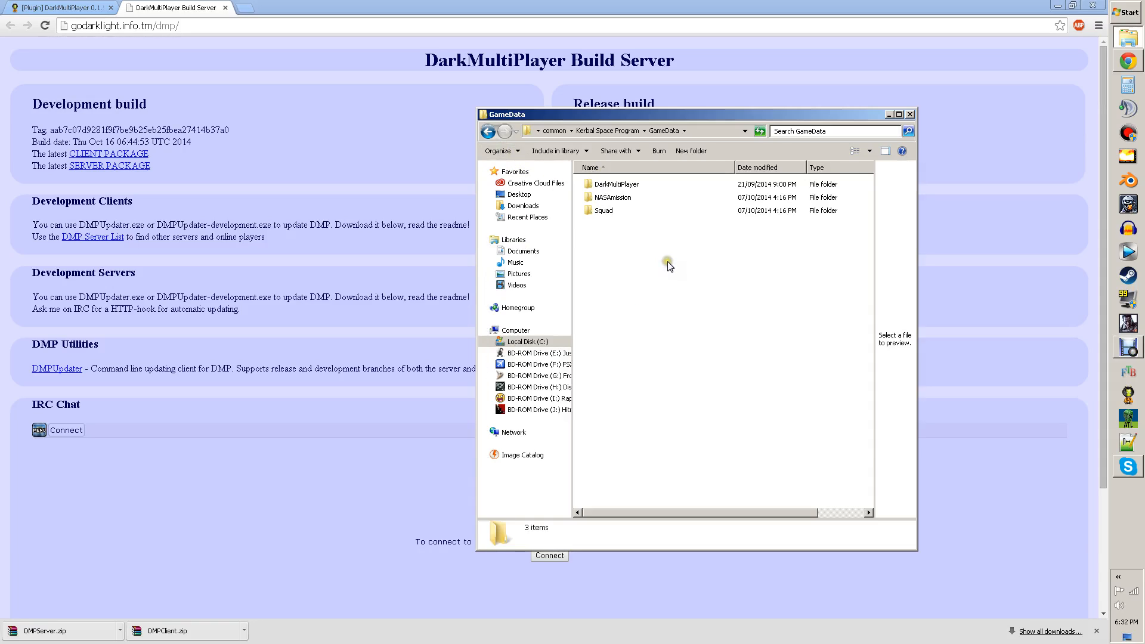
pyautogui.click(667, 263)
pyautogui.click(608, 278)
pyautogui.click(489, 132)
pyautogui.click(686, 498)
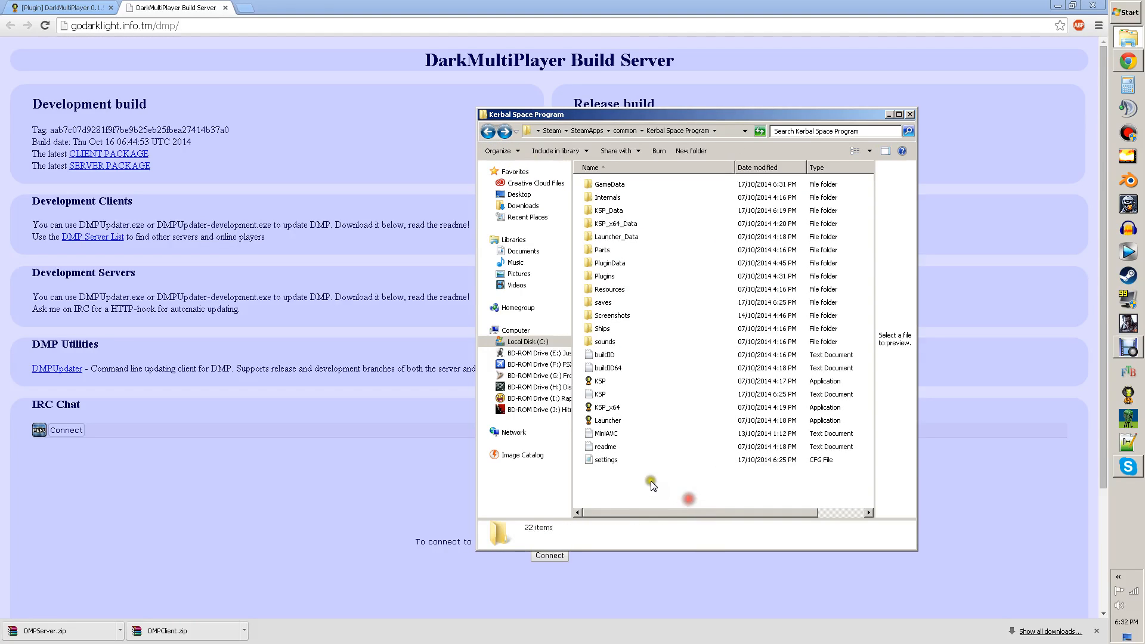
# Step: Open the downloaded DMPServer.zip in WinRAR, check the contents of its DMPServer folder and return to the archive's top level
pyautogui.click(42, 630)
pyautogui.doubleClick(182, 223)
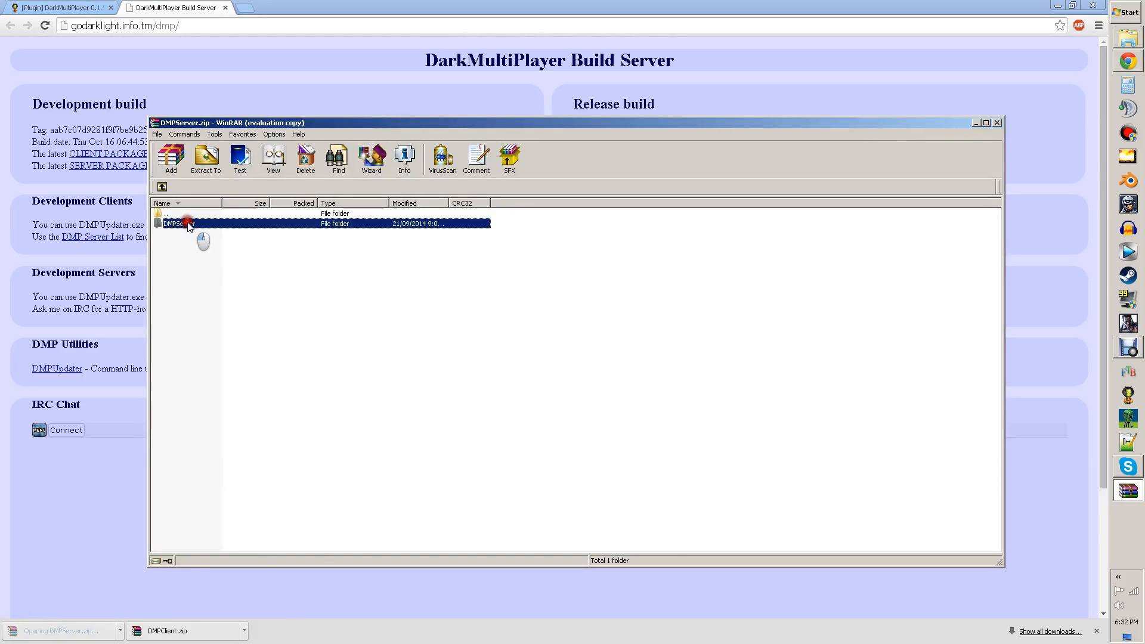
pyautogui.click(611, 346)
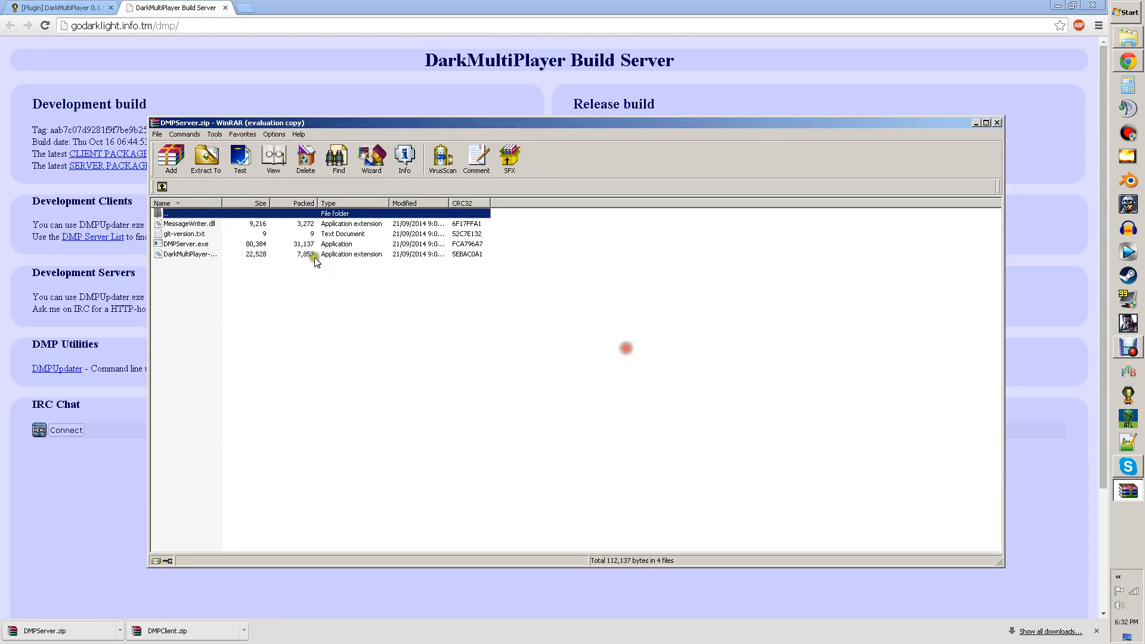
pyautogui.click(162, 187)
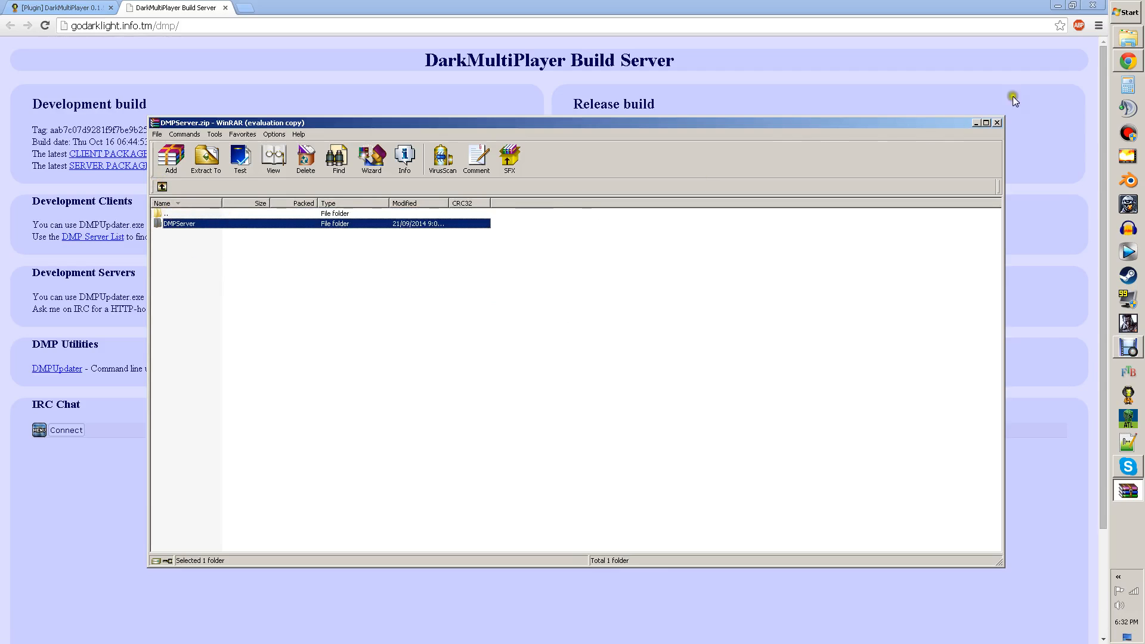
# Step: Extract the DMPServer folder from the archive into the main Kerbal Space Program folder
pyautogui.click(1134, 37)
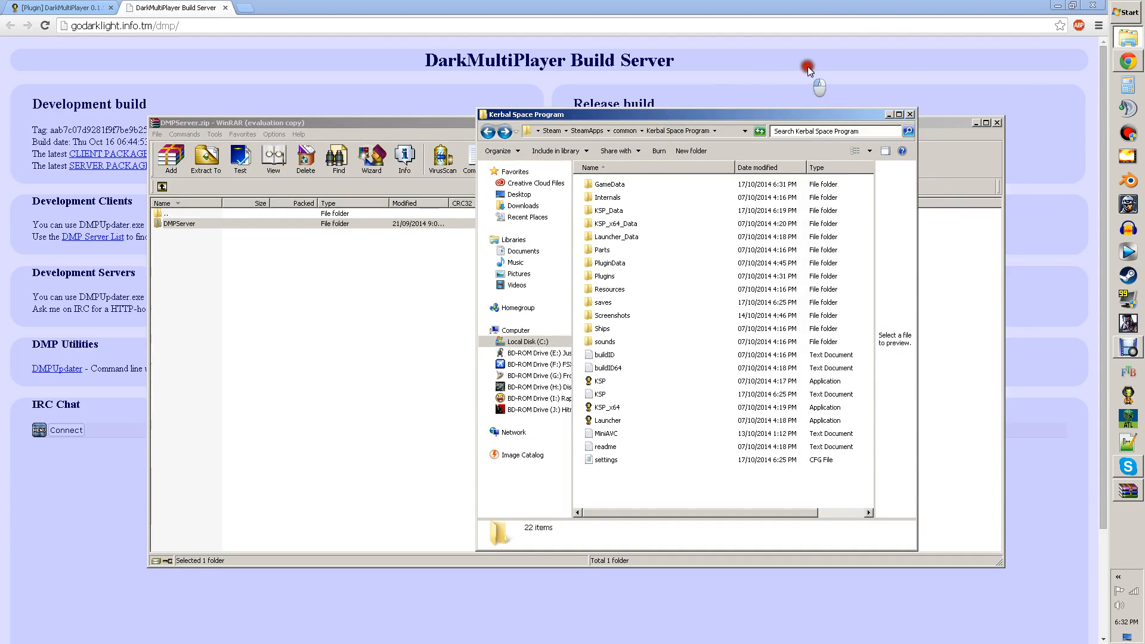
pyautogui.moveTo(658, 114); pyautogui.dragTo(803, 68)
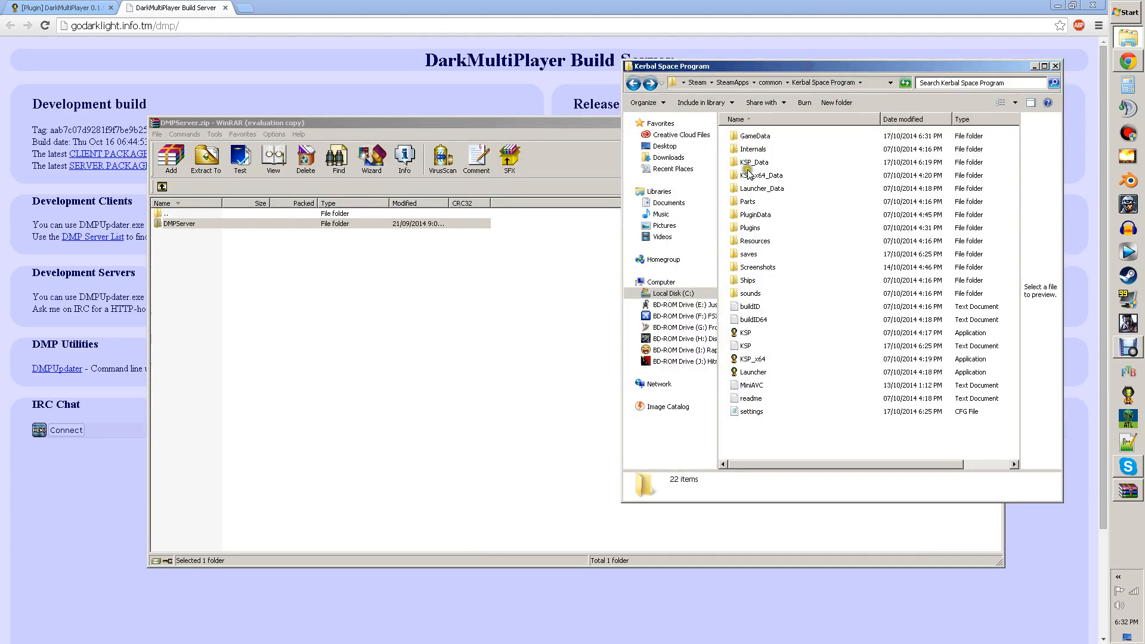
pyautogui.doubleClick(755, 136)
pyautogui.click(739, 85)
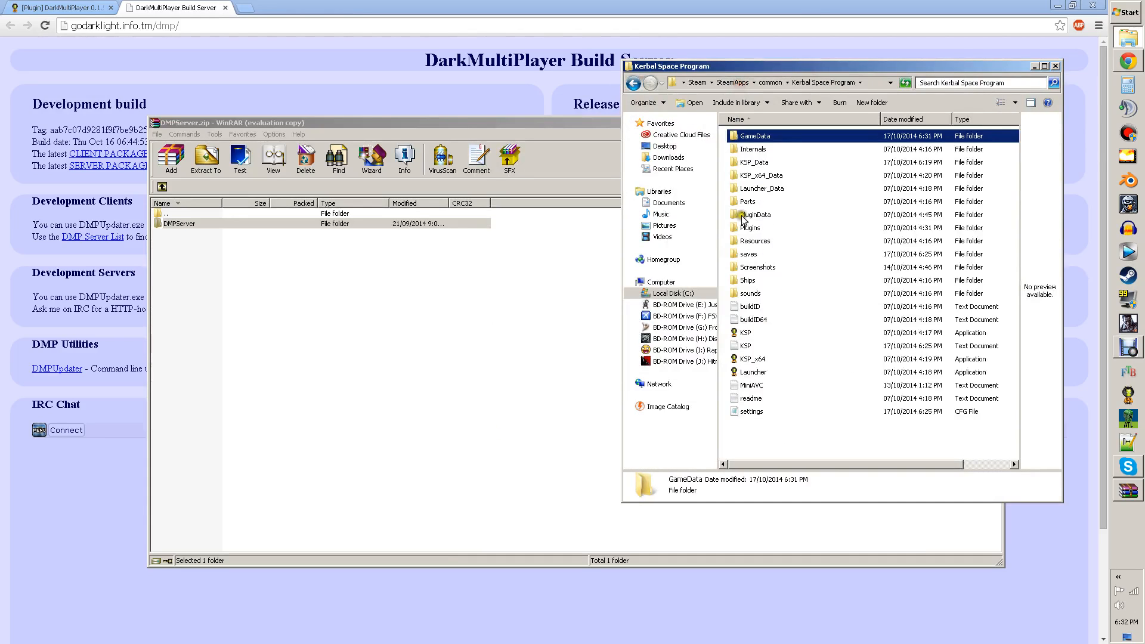
pyautogui.moveTo(414, 126); pyautogui.dragTo(207, 152)
pyautogui.click(146, 250)
pyautogui.moveTo(147, 250); pyautogui.dragTo(835, 448)
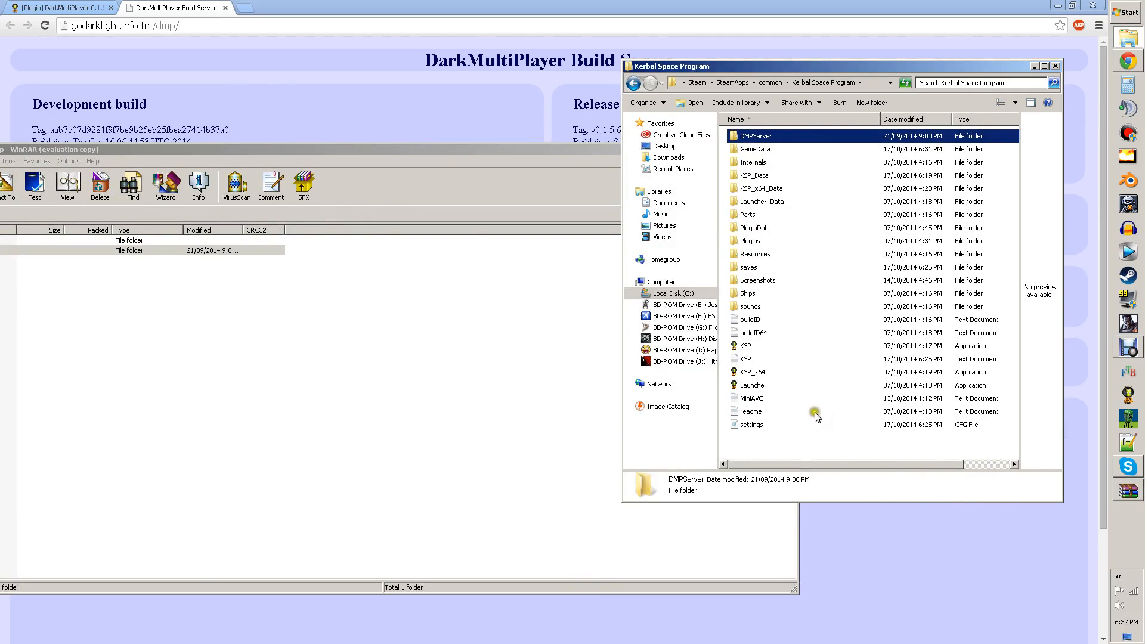
# Step: Run the DMPServer application from the extracted DMPServer folder to generate its settings files, and close the server console
pyautogui.doubleClick(762, 138)
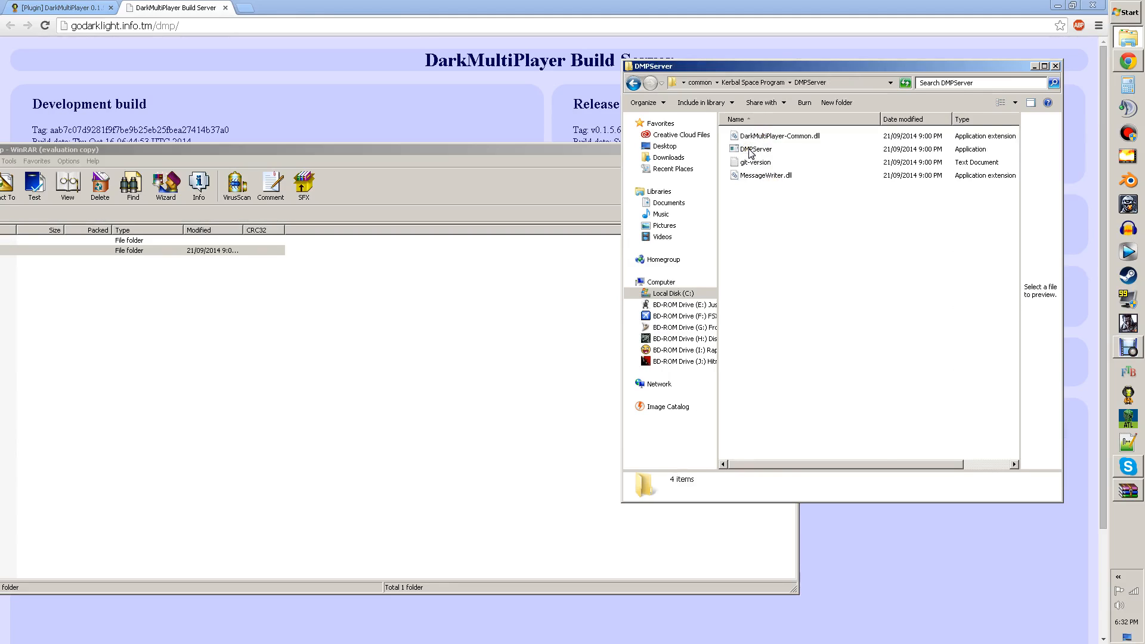
pyautogui.click(751, 154)
pyautogui.rightClick(750, 153)
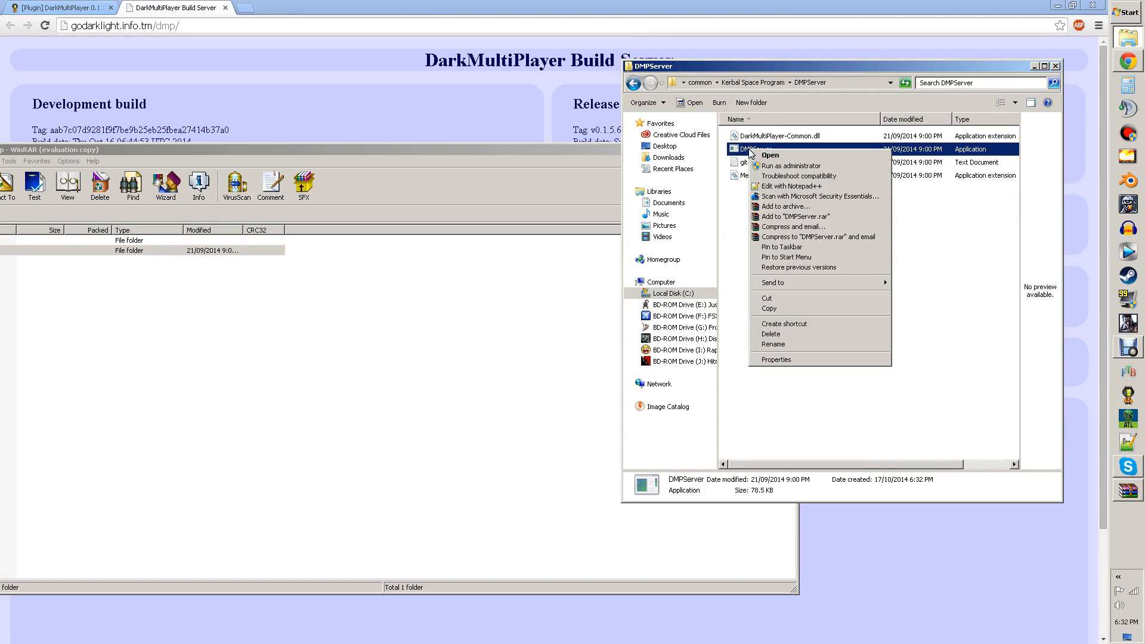
pyautogui.click(724, 260)
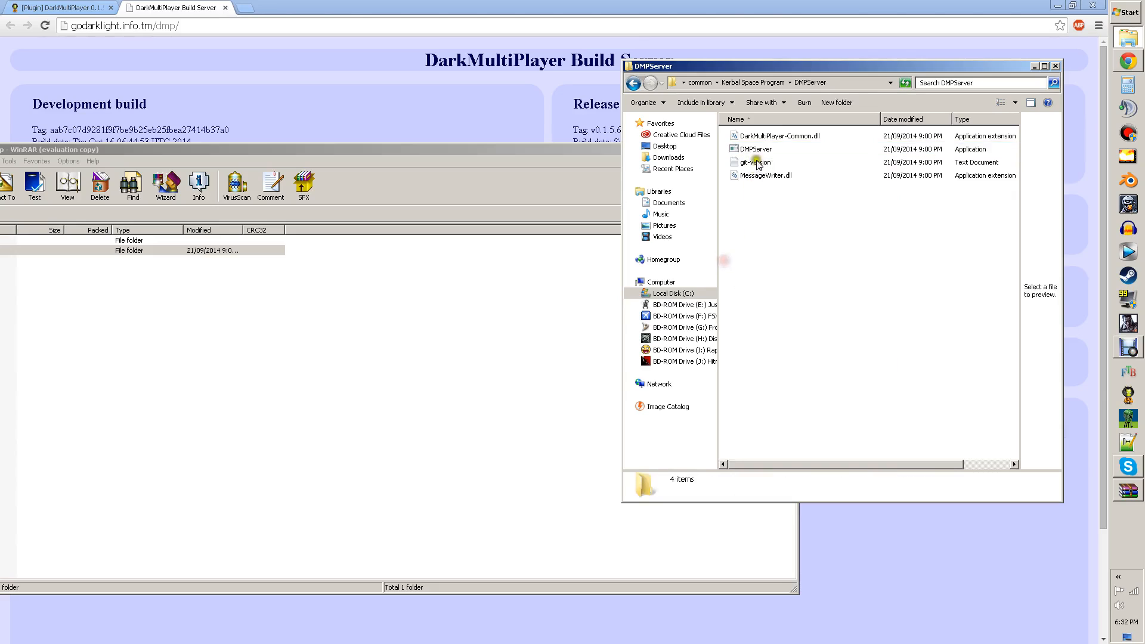
pyautogui.doubleClick(756, 150)
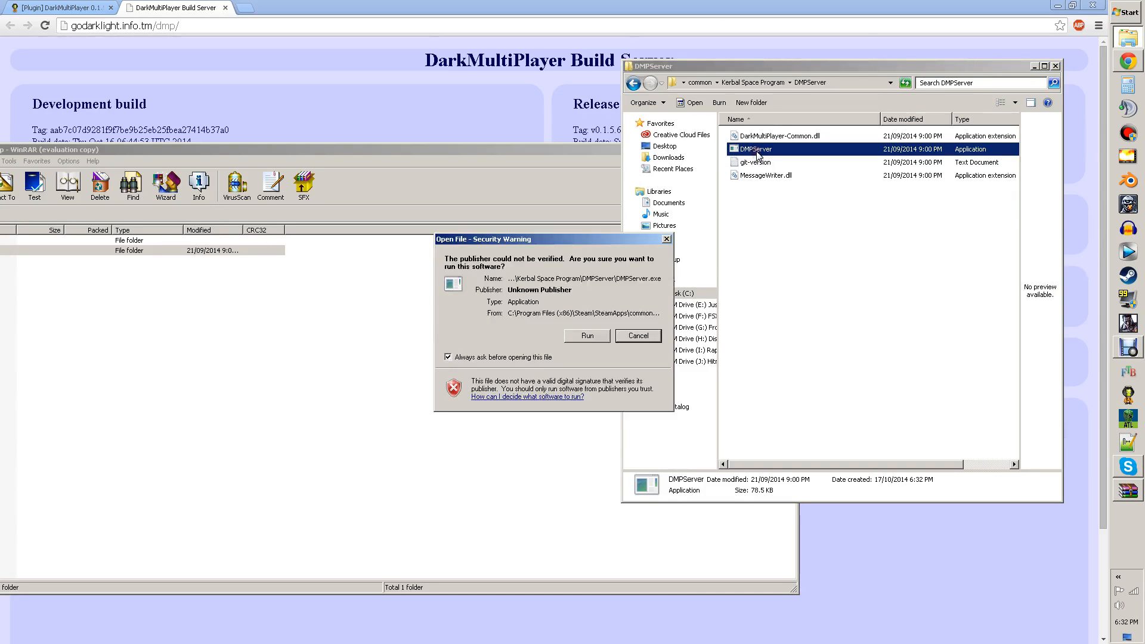
pyautogui.click(588, 337)
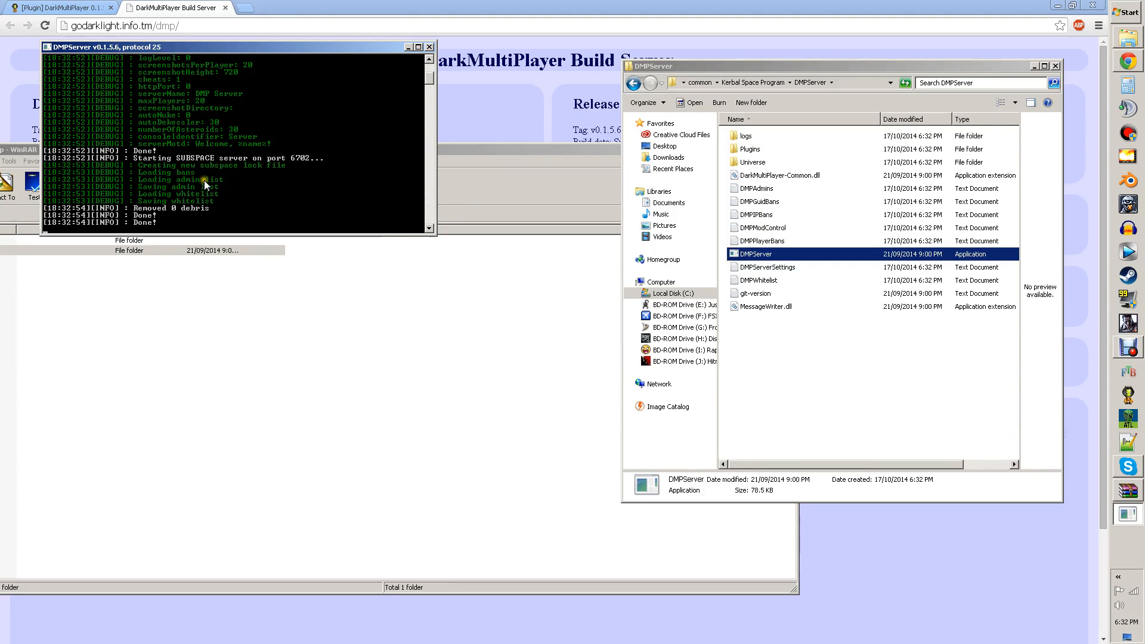
pyautogui.moveTo(427, 84)
pyautogui.mouseDown()
pyautogui.moveTo(429, 67)
pyautogui.moveTo(433, 83)
pyautogui.mouseUp()
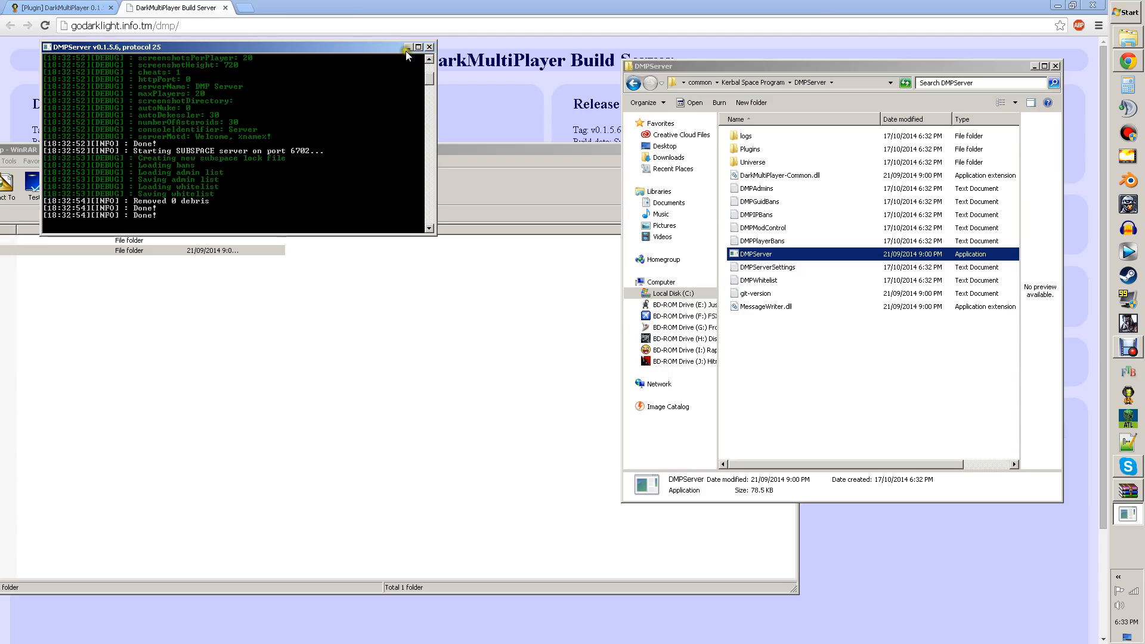
pyautogui.click(430, 47)
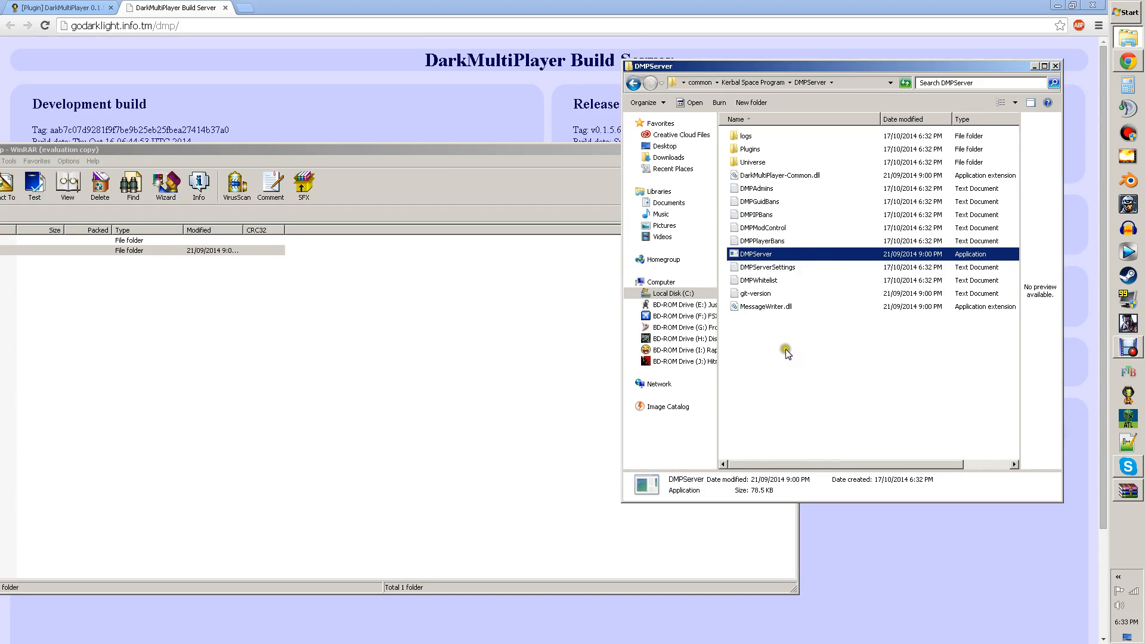
# Step: Open the DMPServerSettings file, set modcontrol to 0 and review the remaining server settings
pyautogui.click(753, 269)
pyautogui.click(752, 269)
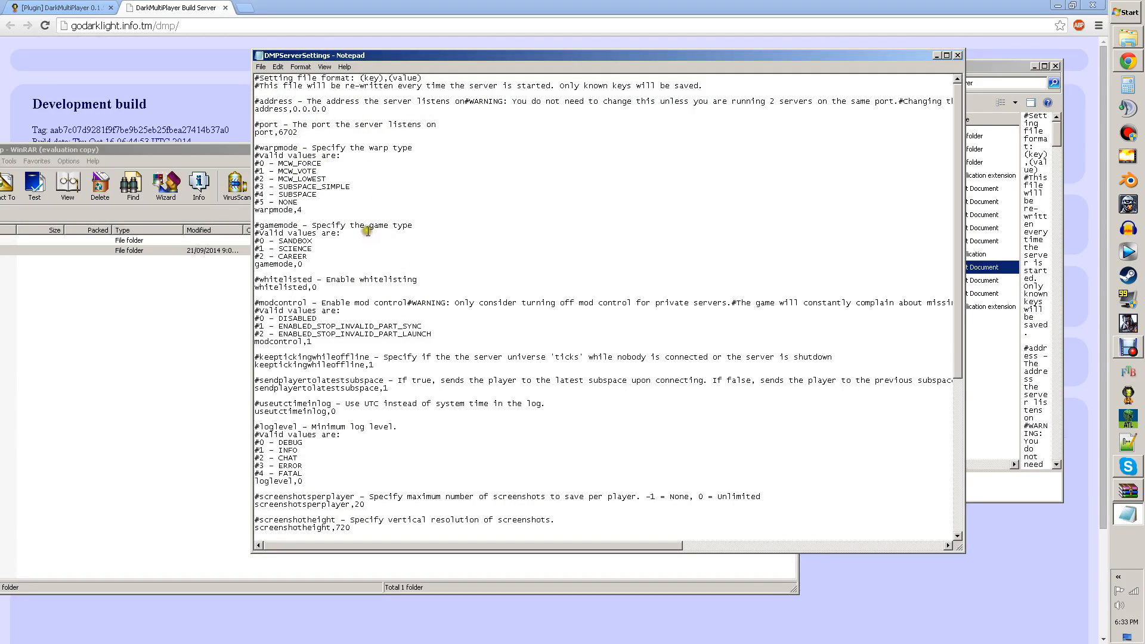
pyautogui.scroll(-1, 402, 267)
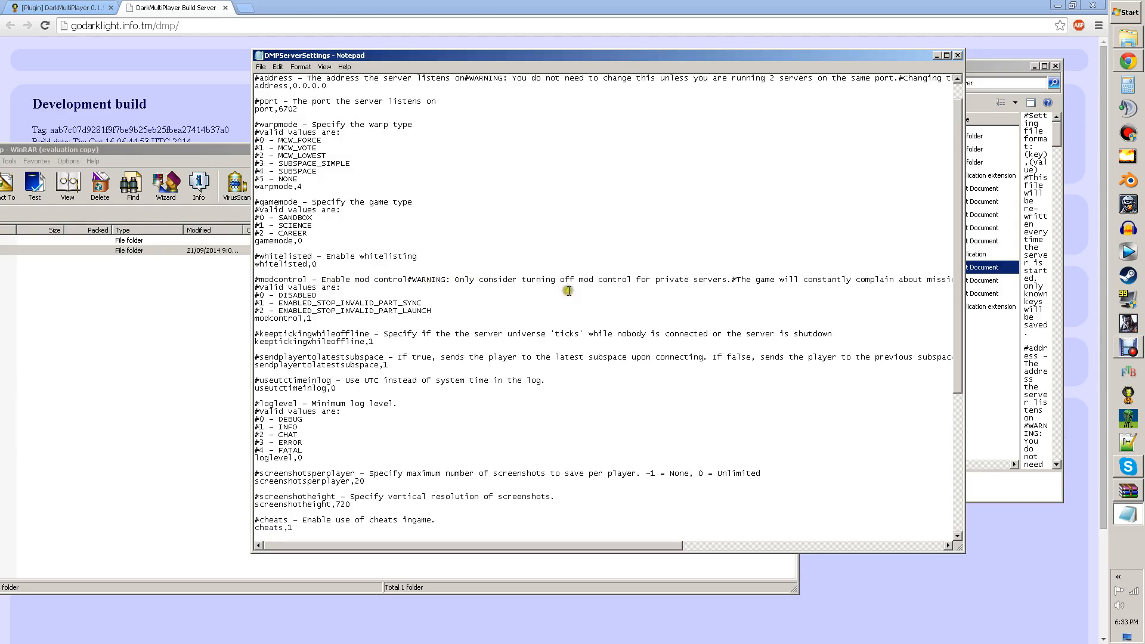
pyautogui.click(315, 319)
pyautogui.press('BackSpace')
pyautogui.write('0')
pyautogui.scroll(-9, 335, 311)
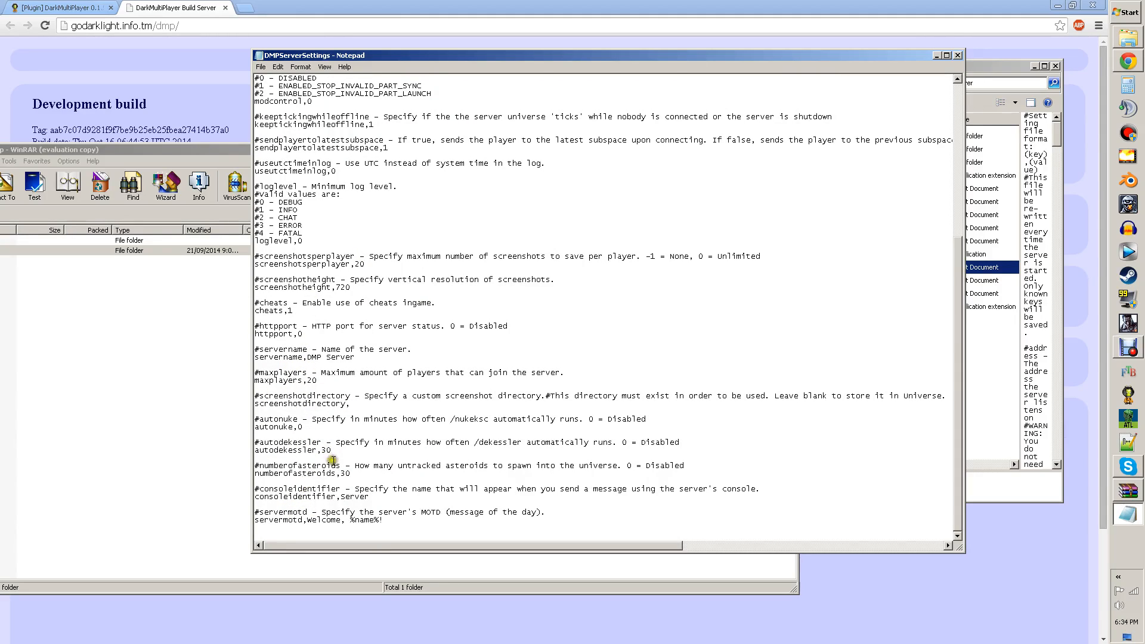
pyautogui.scroll(10, 322, 459)
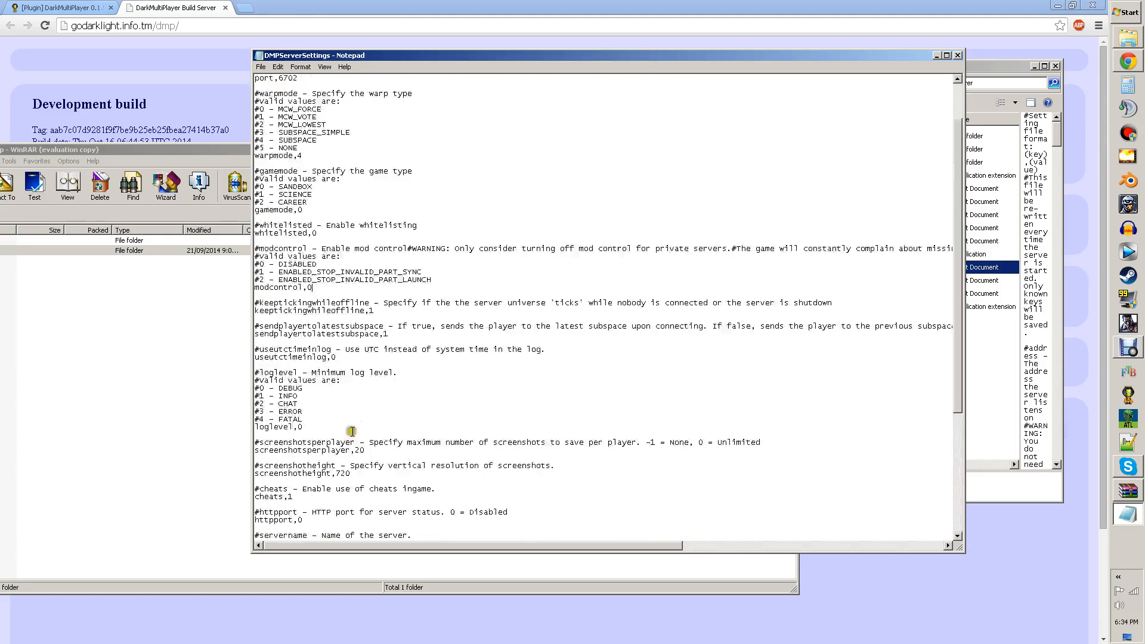
# Step: Save the edited DMPServerSettings file and close Notepad
pyautogui.click(261, 67)
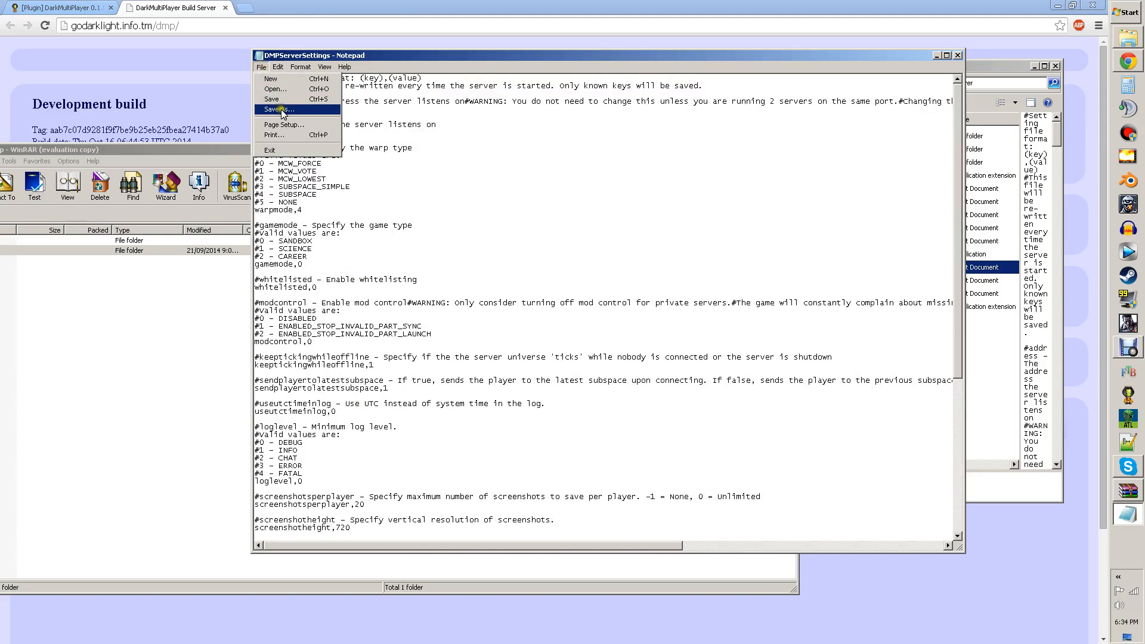
pyautogui.click(282, 101)
pyautogui.click(958, 54)
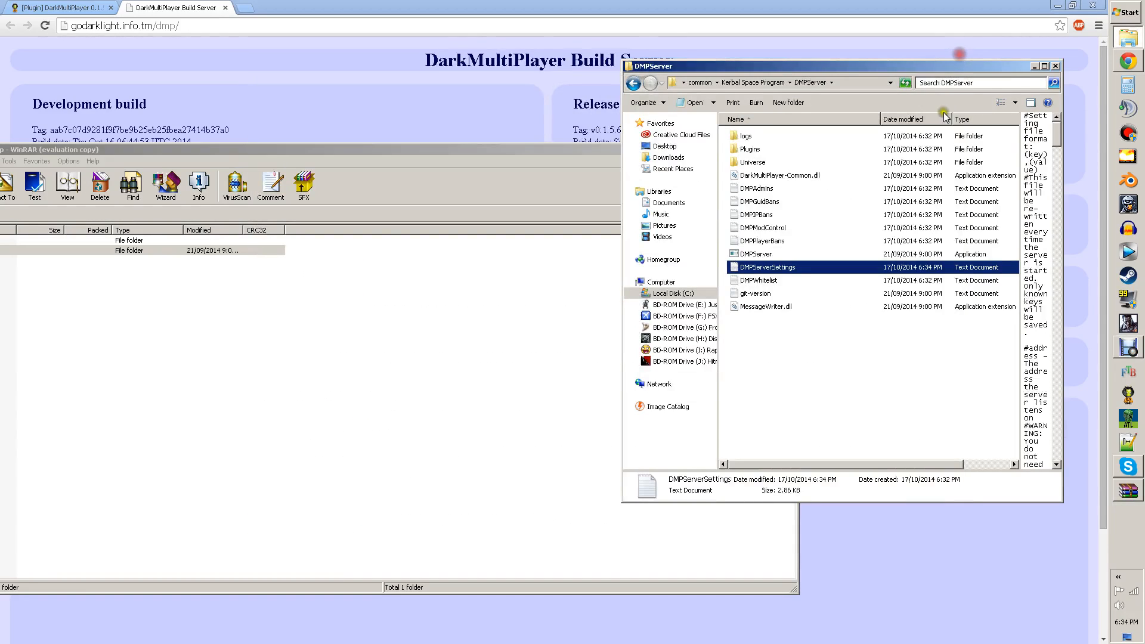
pyautogui.click(778, 336)
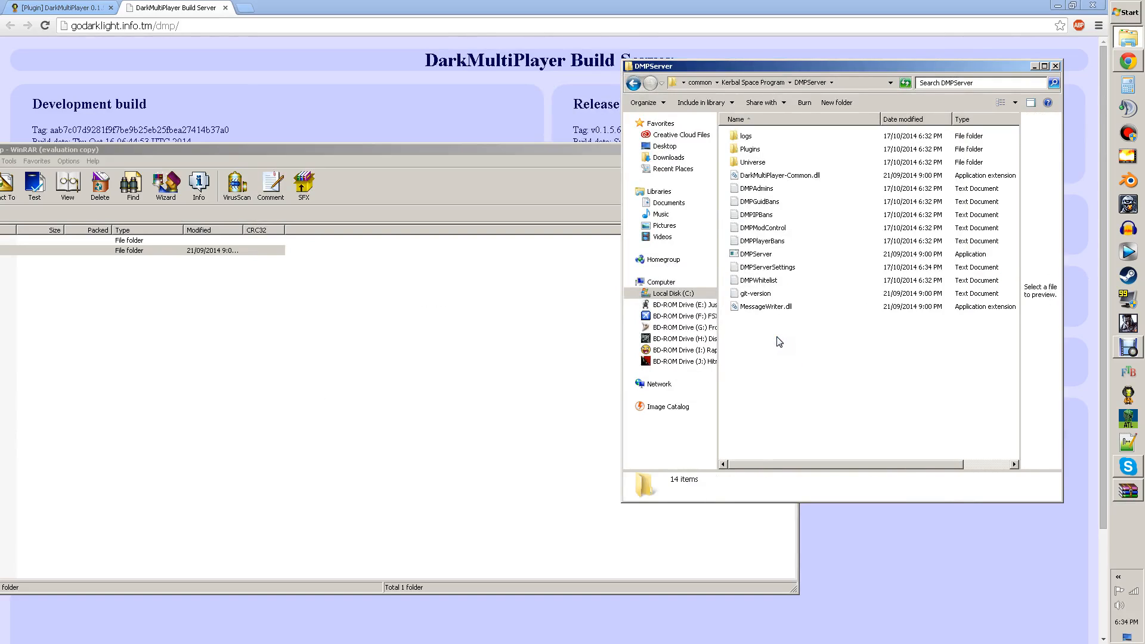